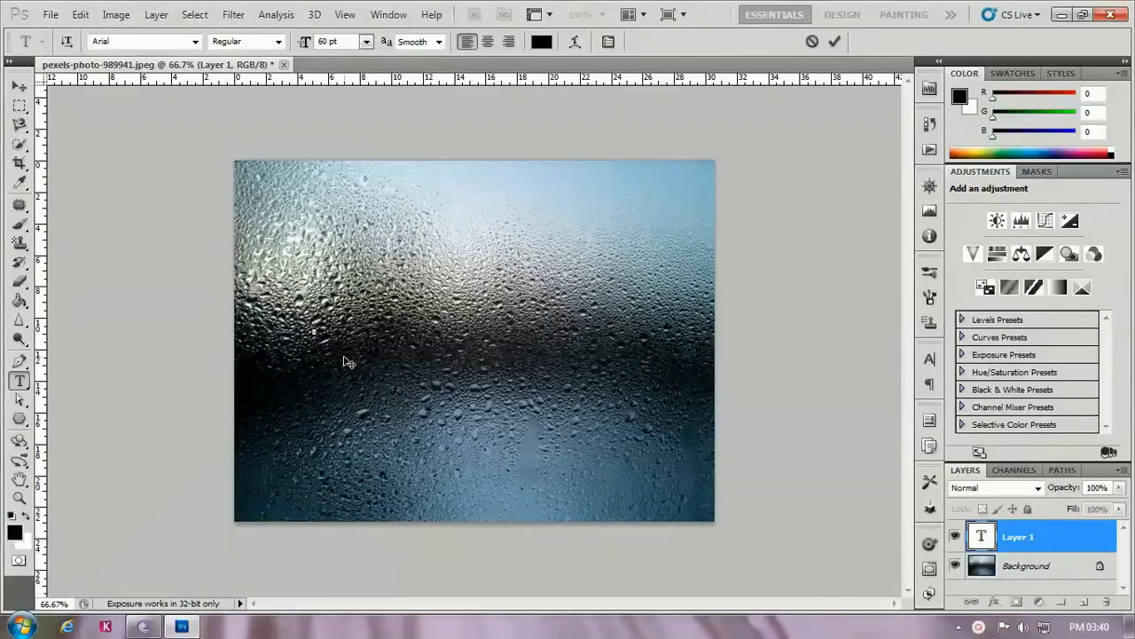
Step: Enter the word ANIMATION in 60 pt Arial across the middle of the wet-glass photo and commit the text
{"action": "type", "text": "NIMA"}
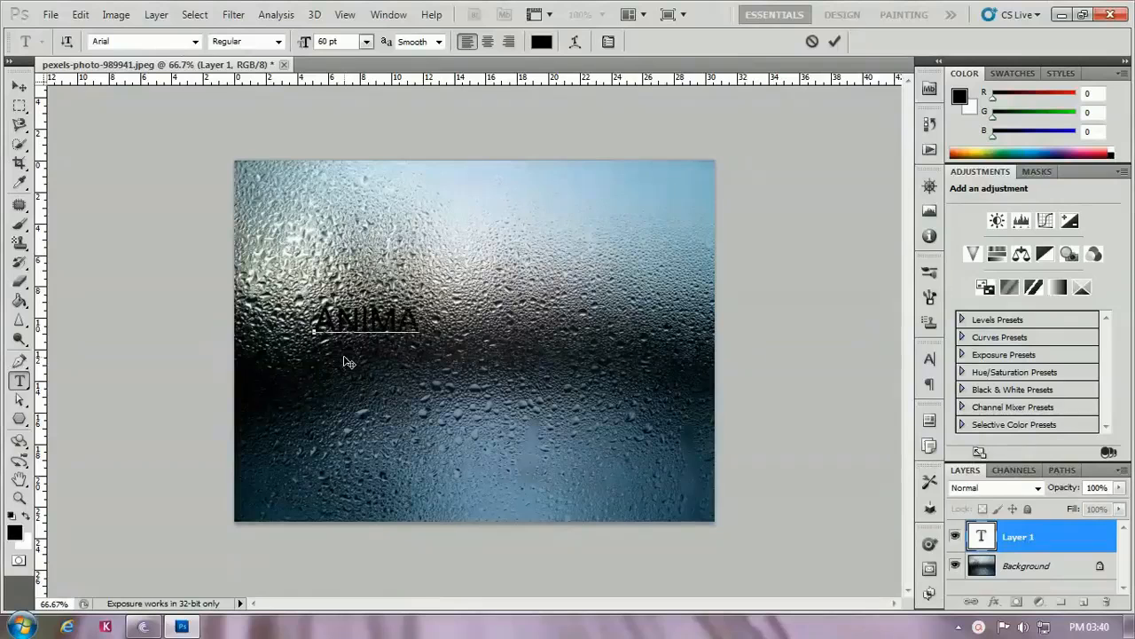
{"action": "type", "text": "TION"}
{"action": "key", "text": "Return"}
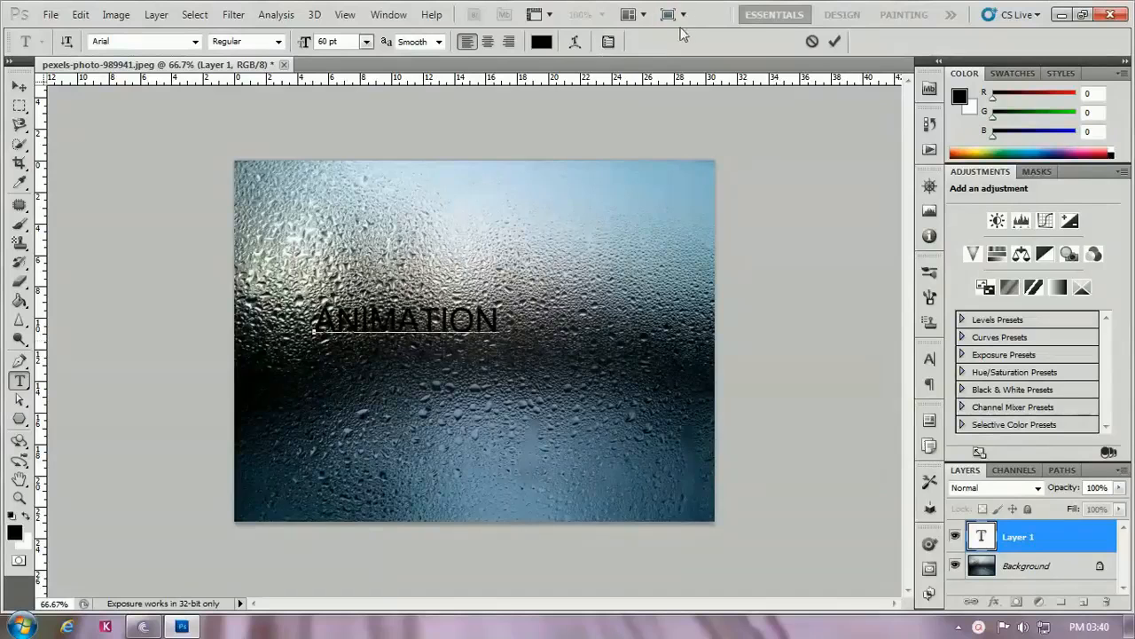
{"action": "left_click", "coordinate": [834, 40]}
Step: Scale the ANIMATION text up to about 114 pt and move it over the dark band of the photo
{"action": "key", "text": "ctrl+t"}
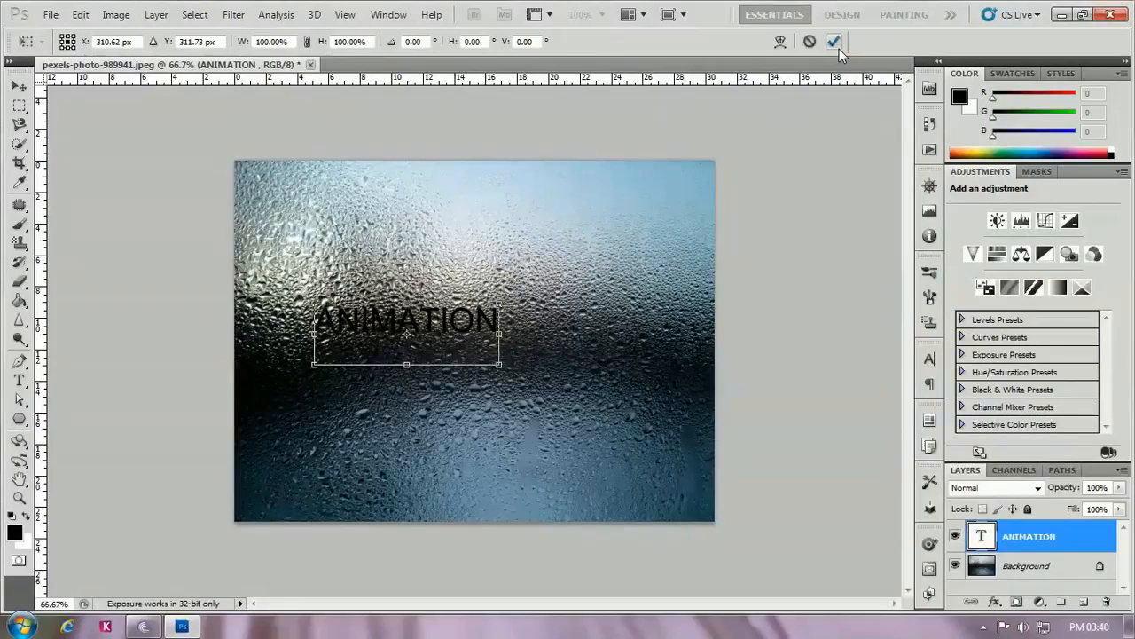
{"action": "left_click_drag", "start_coordinate": [499, 363], "coordinate": [582, 390]}
{"action": "left_click_drag", "start_coordinate": [447, 319], "coordinate": [545, 357]}
{"action": "key", "text": "Return"}
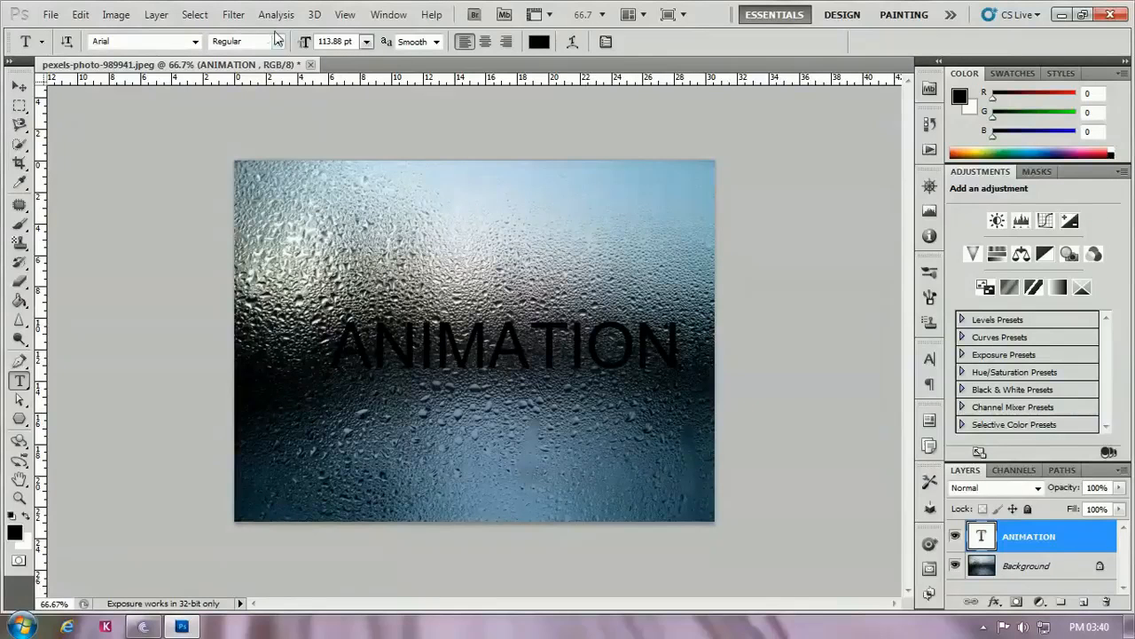
Step: Open the Liquify filter on the ANIMATION layer, rasterizing the type
{"action": "left_click", "coordinate": [233, 14]}
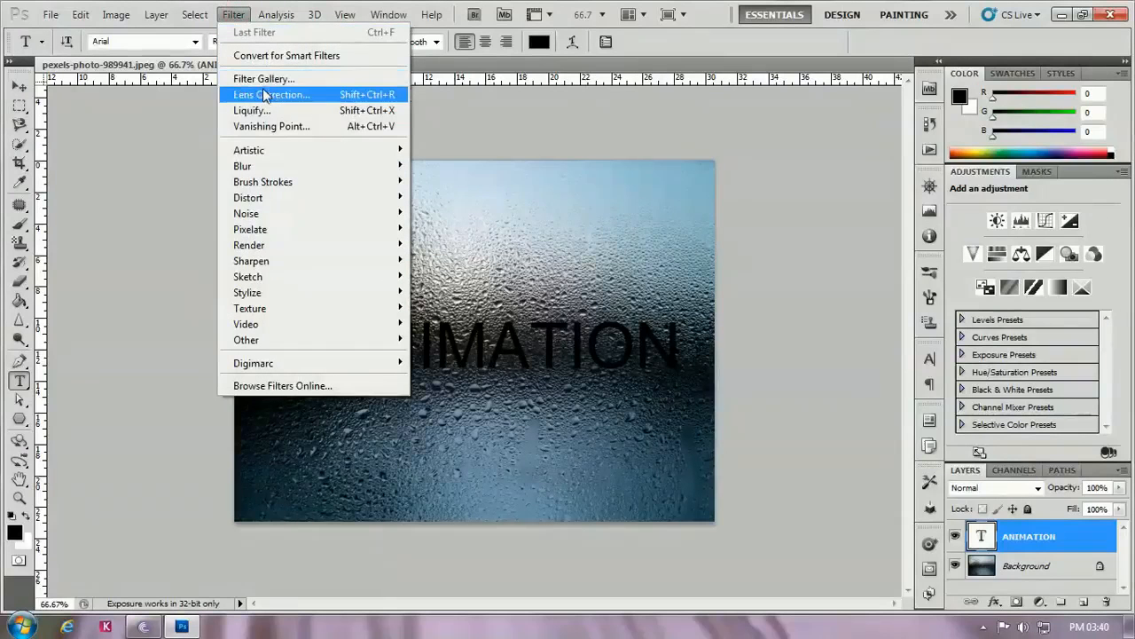
{"action": "left_click", "coordinate": [262, 110]}
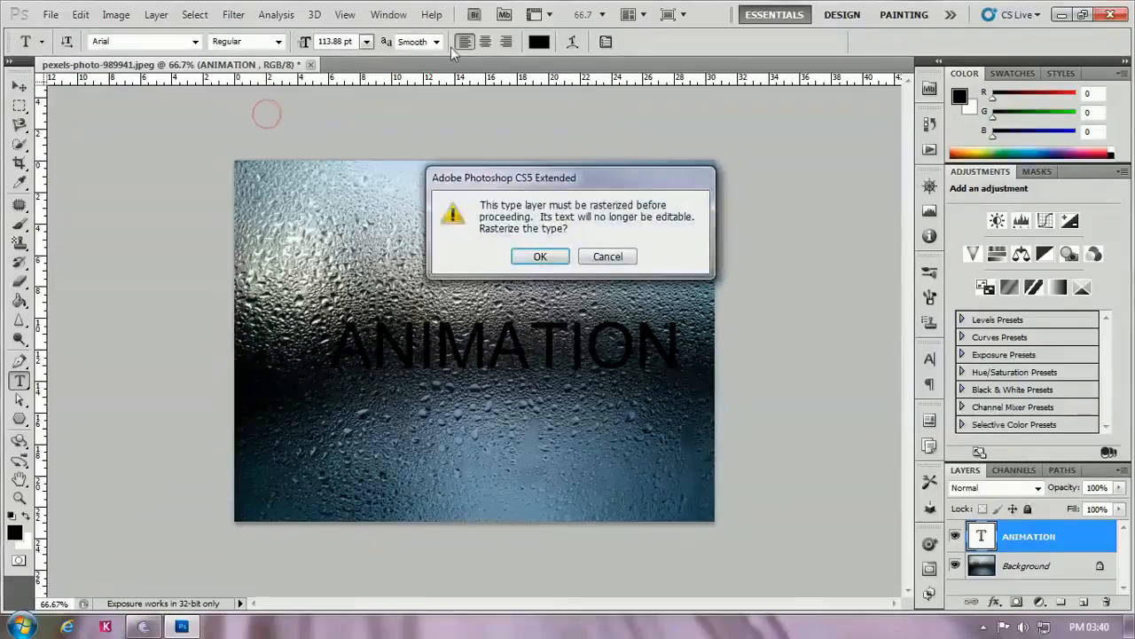
{"action": "left_click", "coordinate": [539, 257]}
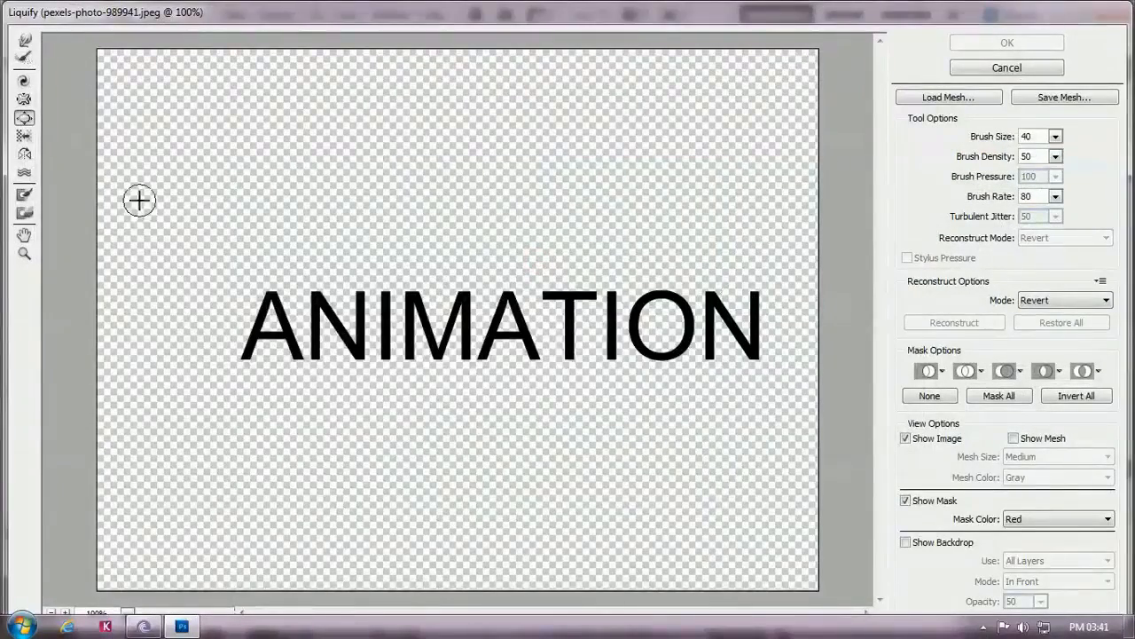
Step: Thin the strokes of the ANIMATION letters unevenly with the Pucker tool at brush size 40
{"action": "left_click", "coordinate": [23, 100]}
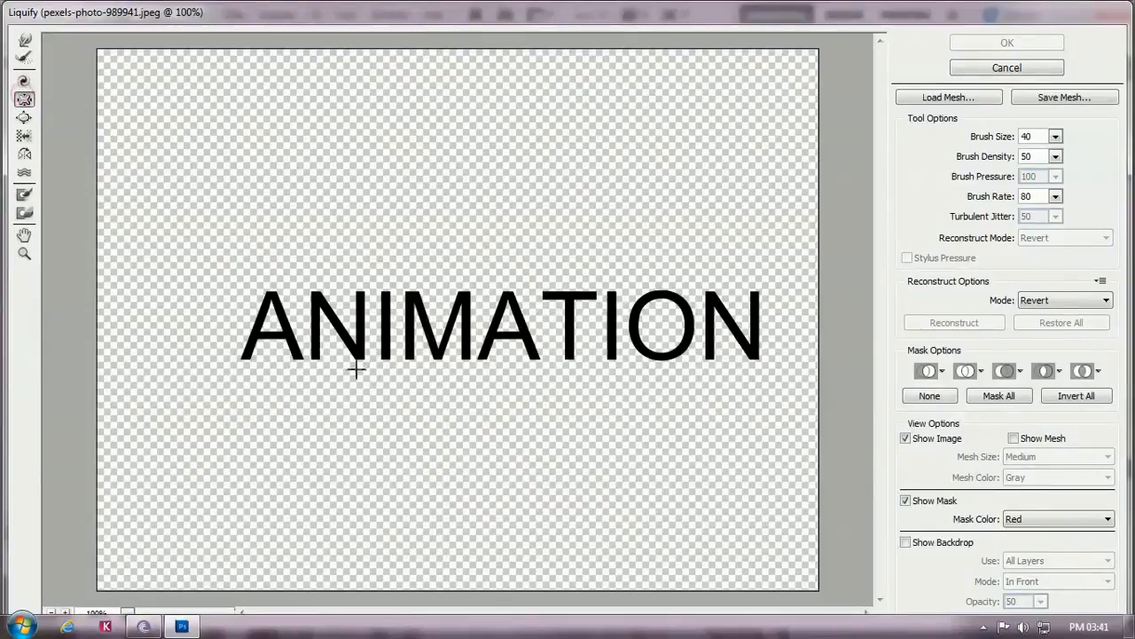
{"action": "mouse_move", "coordinate": [234, 380]}
{"action": "left_mouse_down"}
{"action": "mouse_move", "coordinate": [270, 366]}
{"action": "mouse_move", "coordinate": [279, 338]}
{"action": "mouse_move", "coordinate": [293, 377]}
{"action": "mouse_move", "coordinate": [270, 337]}
{"action": "mouse_move", "coordinate": [264, 370]}
{"action": "mouse_move", "coordinate": [294, 341]}
{"action": "mouse_move", "coordinate": [269, 266]}
{"action": "mouse_move", "coordinate": [285, 303]}
{"action": "mouse_move", "coordinate": [303, 287]}
{"action": "mouse_move", "coordinate": [253, 286]}
{"action": "mouse_move", "coordinate": [242, 320]}
{"action": "mouse_move", "coordinate": [252, 319]}
{"action": "mouse_move", "coordinate": [231, 313]}
{"action": "mouse_move", "coordinate": [299, 312]}
{"action": "mouse_move", "coordinate": [302, 293]}
{"action": "mouse_move", "coordinate": [317, 303]}
{"action": "mouse_move", "coordinate": [331, 290]}
{"action": "mouse_move", "coordinate": [299, 325]}
{"action": "mouse_move", "coordinate": [297, 371]}
{"action": "mouse_move", "coordinate": [313, 336]}
{"action": "mouse_move", "coordinate": [277, 327]}
{"action": "mouse_move", "coordinate": [314, 311]}
{"action": "mouse_move", "coordinate": [313, 342]}
{"action": "mouse_move", "coordinate": [349, 363]}
{"action": "mouse_move", "coordinate": [367, 347]}
{"action": "mouse_move", "coordinate": [366, 273]}
{"action": "mouse_move", "coordinate": [364, 290]}
{"action": "mouse_move", "coordinate": [379, 274]}
{"action": "mouse_move", "coordinate": [363, 290]}
{"action": "mouse_move", "coordinate": [380, 265]}
{"action": "mouse_move", "coordinate": [409, 281]}
{"action": "mouse_move", "coordinate": [368, 309]}
{"action": "mouse_move", "coordinate": [398, 340]}
{"action": "mouse_move", "coordinate": [390, 370]}
{"action": "mouse_move", "coordinate": [386, 333]}
{"action": "mouse_move", "coordinate": [387, 378]}
{"action": "mouse_move", "coordinate": [424, 361]}
{"action": "mouse_move", "coordinate": [391, 347]}
{"action": "mouse_move", "coordinate": [419, 339]}
{"action": "mouse_move", "coordinate": [405, 350]}
{"action": "mouse_move", "coordinate": [422, 324]}
{"action": "mouse_move", "coordinate": [450, 339]}
{"action": "mouse_move", "coordinate": [415, 339]}
{"action": "mouse_move", "coordinate": [460, 318]}
{"action": "mouse_move", "coordinate": [479, 297]}
{"action": "mouse_move", "coordinate": [473, 274]}
{"action": "mouse_move", "coordinate": [482, 360]}
{"action": "mouse_move", "coordinate": [507, 276]}
{"action": "mouse_move", "coordinate": [543, 351]}
{"action": "mouse_move", "coordinate": [511, 334]}
{"action": "mouse_move", "coordinate": [480, 337]}
{"action": "mouse_move", "coordinate": [598, 321]}
{"action": "mouse_move", "coordinate": [553, 293]}
{"action": "mouse_move", "coordinate": [596, 327]}
{"action": "left_mouse_up"}
{"action": "left_click", "coordinate": [575, 312]}
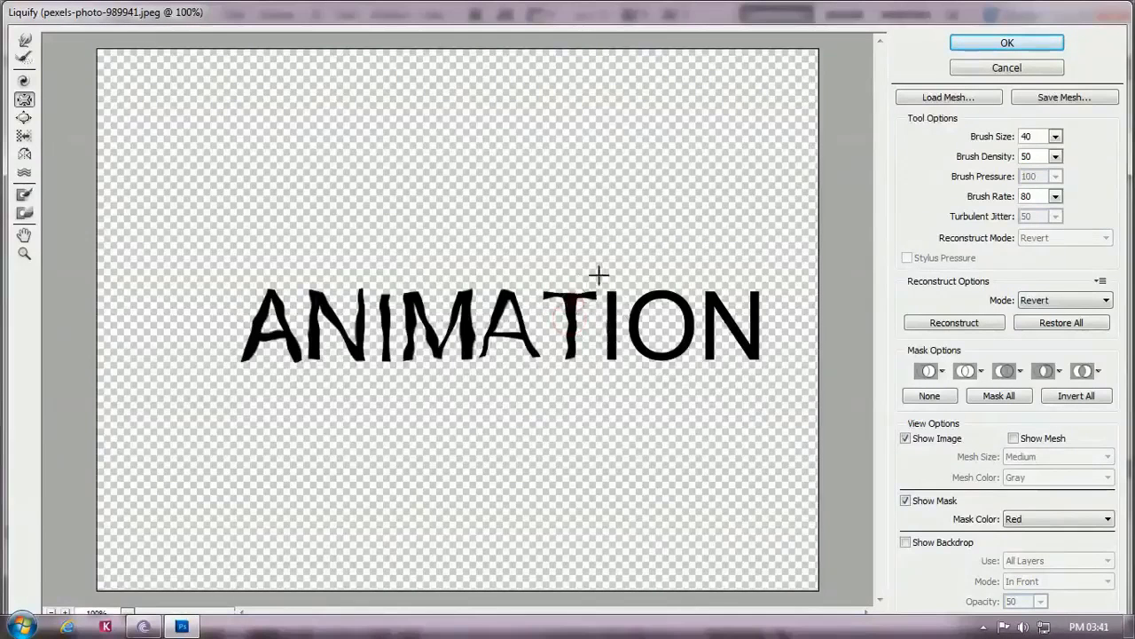
{"action": "mouse_move", "coordinate": [616, 299]}
{"action": "left_mouse_down"}
{"action": "mouse_move", "coordinate": [622, 347]}
{"action": "mouse_move", "coordinate": [605, 338]}
{"action": "mouse_move", "coordinate": [611, 373]}
{"action": "left_mouse_up"}
{"action": "mouse_move", "coordinate": [646, 291]}
{"action": "left_mouse_down"}
{"action": "mouse_move", "coordinate": [706, 323]}
{"action": "mouse_move", "coordinate": [673, 306]}
{"action": "mouse_move", "coordinate": [652, 337]}
{"action": "left_mouse_up"}
{"action": "left_click", "coordinate": [658, 352]}
{"action": "left_click", "coordinate": [686, 365]}
{"action": "mouse_move", "coordinate": [729, 356]}
{"action": "left_mouse_down"}
{"action": "mouse_move", "coordinate": [711, 321]}
{"action": "mouse_move", "coordinate": [715, 298]}
{"action": "mouse_move", "coordinate": [746, 352]}
{"action": "mouse_move", "coordinate": [765, 327]}
{"action": "left_mouse_up"}
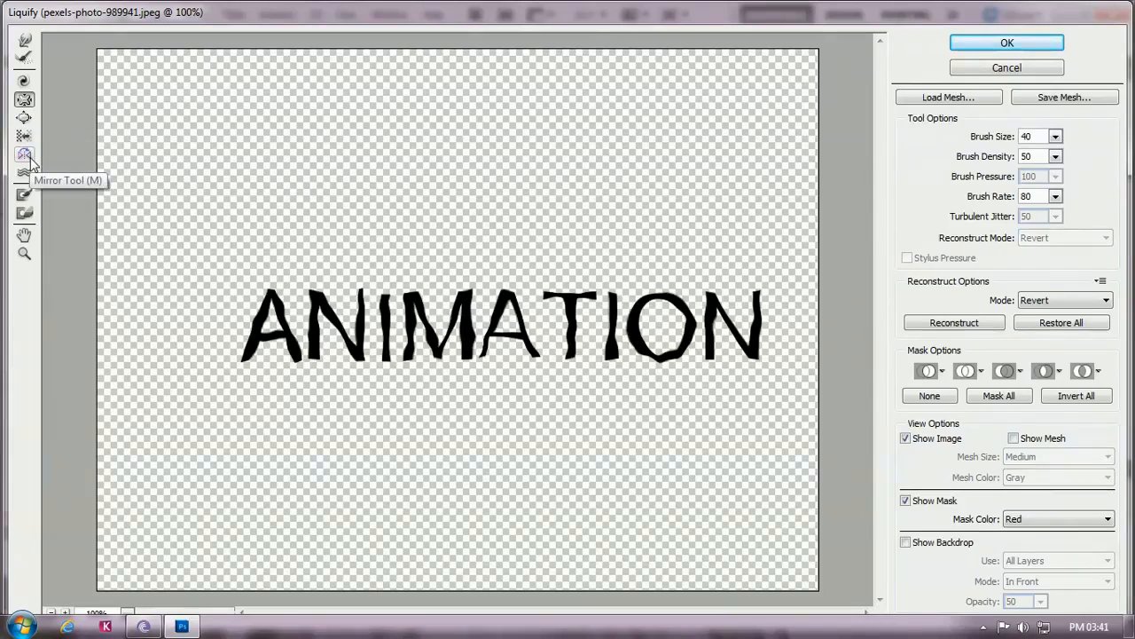
Step: Pull the lower ends of the letters downward into drips with the Forward Warp tool and apply the Liquify filter
{"action": "left_click", "coordinate": [24, 43]}
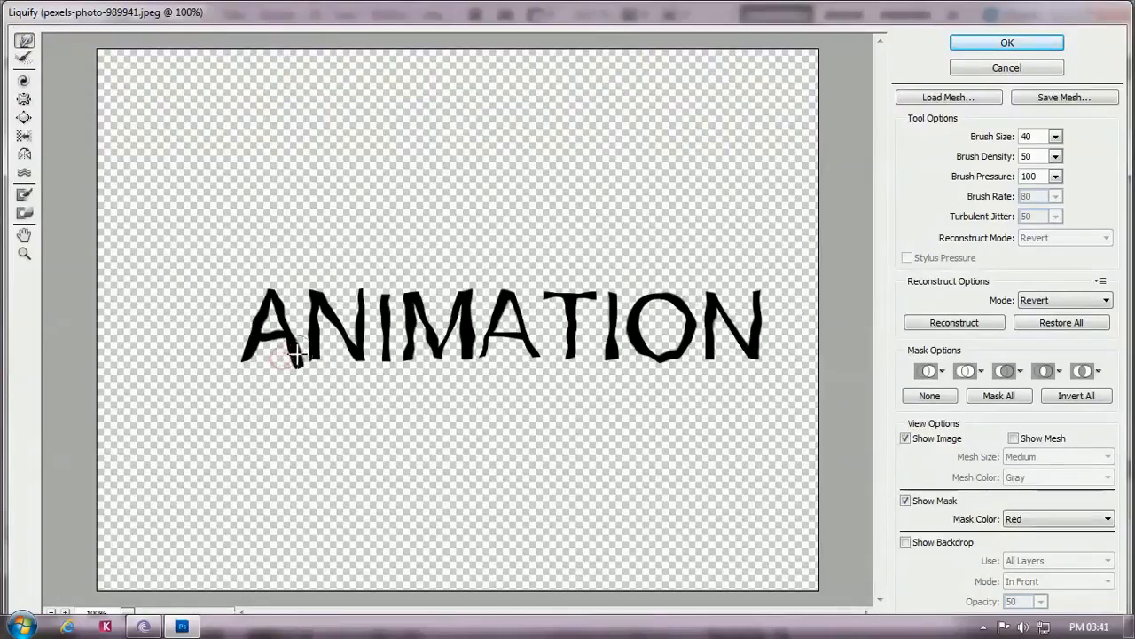
{"action": "mouse_move", "coordinate": [310, 364]}
{"action": "left_mouse_down"}
{"action": "mouse_move", "coordinate": [368, 368]}
{"action": "mouse_move", "coordinate": [377, 382]}
{"action": "mouse_move", "coordinate": [444, 350]}
{"action": "mouse_move", "coordinate": [455, 385]}
{"action": "left_mouse_up"}
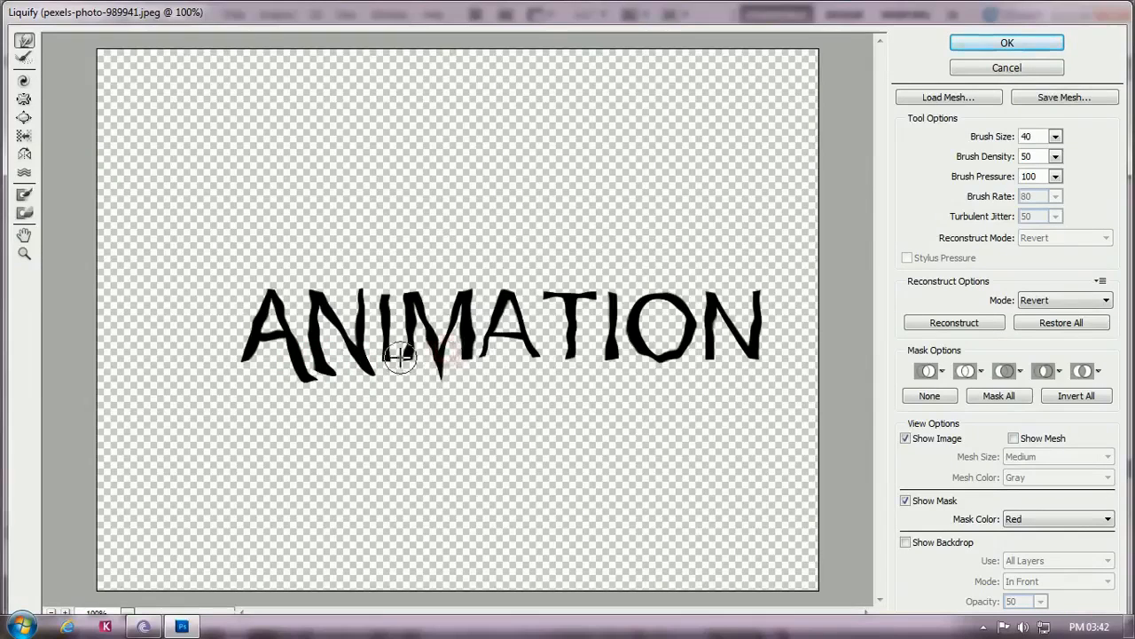
{"action": "left_click_drag", "start_coordinate": [392, 355], "coordinate": [396, 382]}
{"action": "left_click_drag", "start_coordinate": [535, 357], "coordinate": [543, 368]}
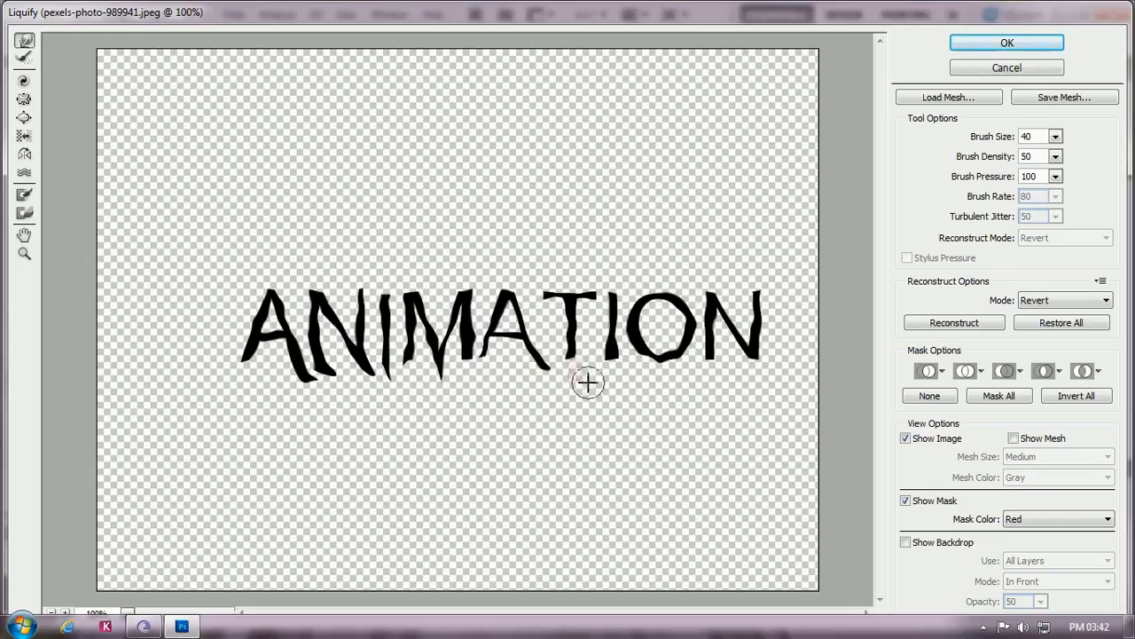
{"action": "left_click_drag", "start_coordinate": [603, 361], "coordinate": [618, 399]}
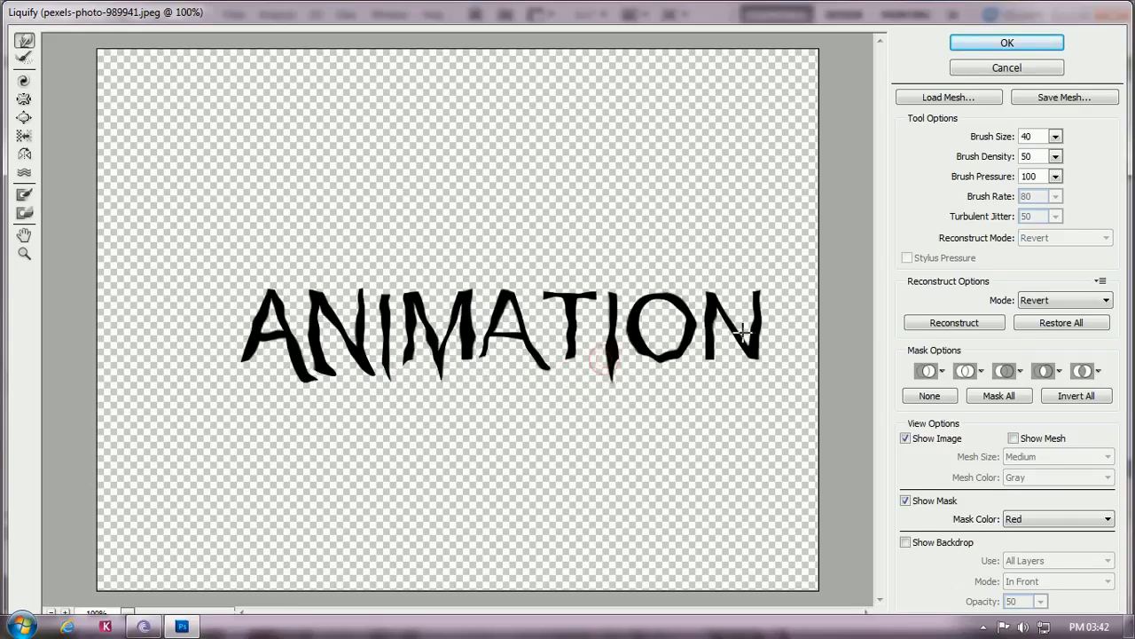
{"action": "mouse_move", "coordinate": [690, 346]}
{"action": "left_mouse_down"}
{"action": "mouse_move", "coordinate": [677, 376]}
{"action": "mouse_move", "coordinate": [758, 385]}
{"action": "left_mouse_up"}
{"action": "left_click_drag", "start_coordinate": [712, 346], "coordinate": [712, 387]}
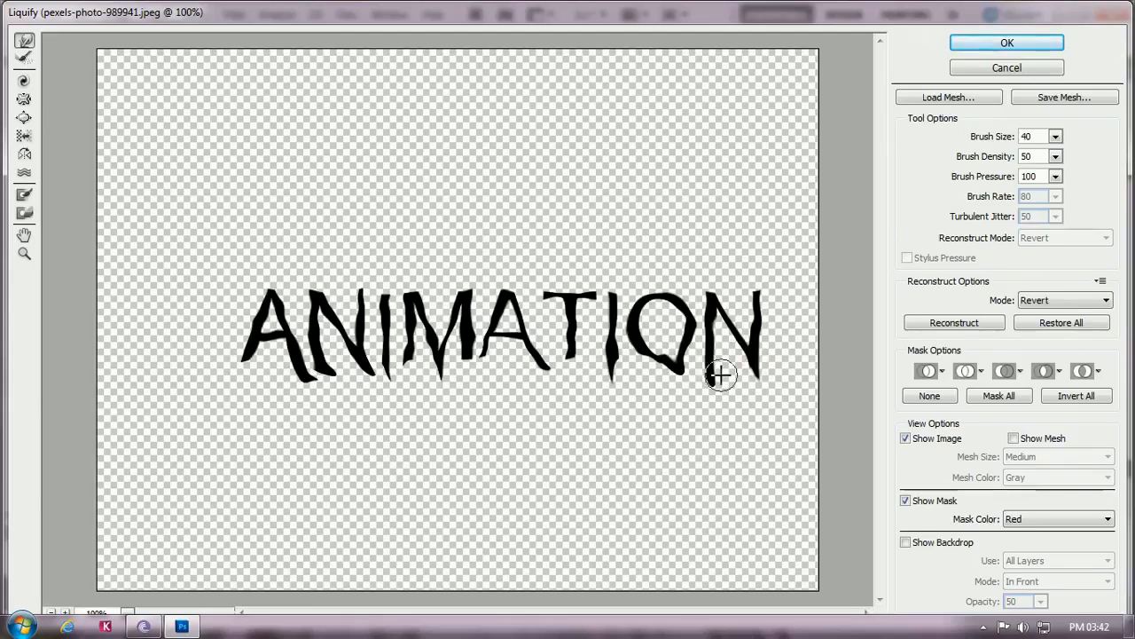
{"action": "left_click", "coordinate": [1031, 44]}
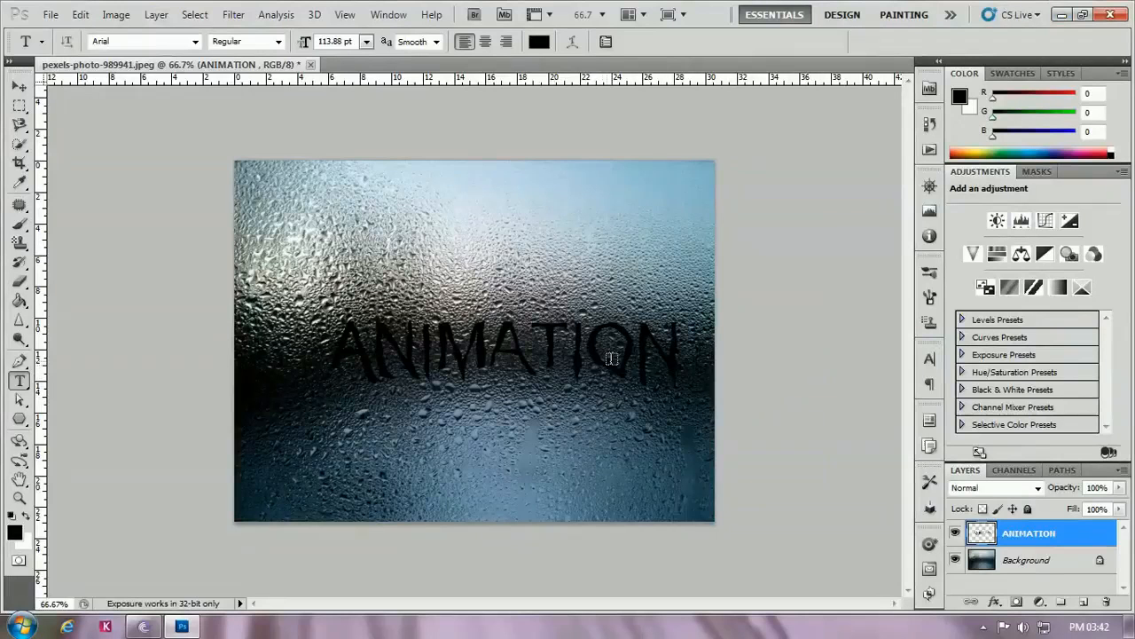
Step: Set the ANIMATION layer's blending options to Overlay mode with 55% opacity
{"action": "left_click", "coordinate": [994, 602]}
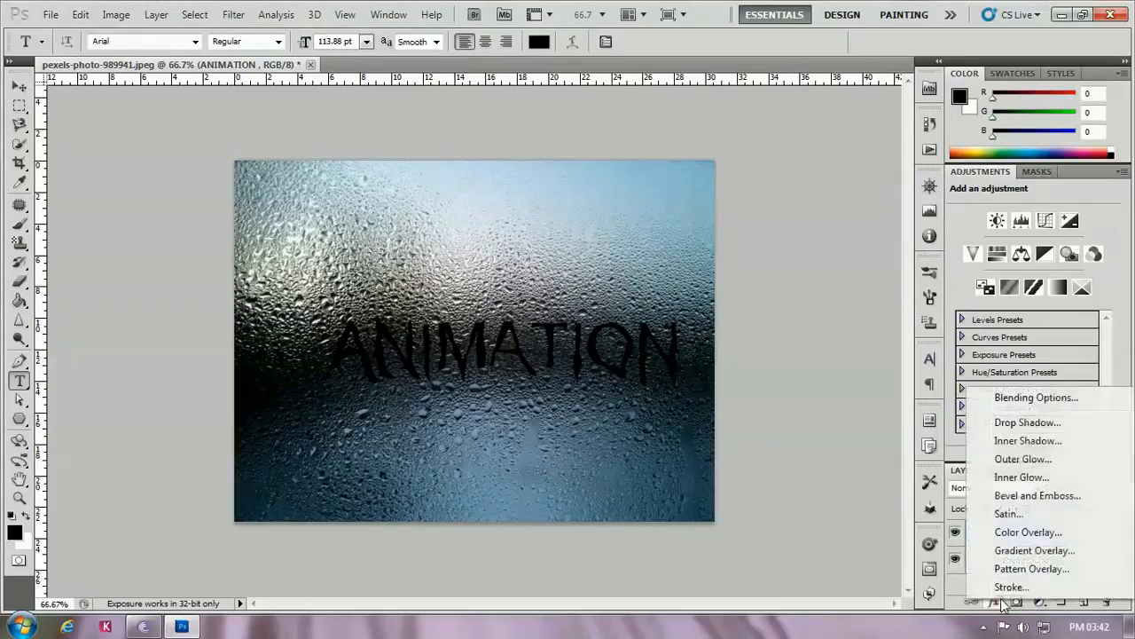
{"action": "left_click", "coordinate": [1029, 398]}
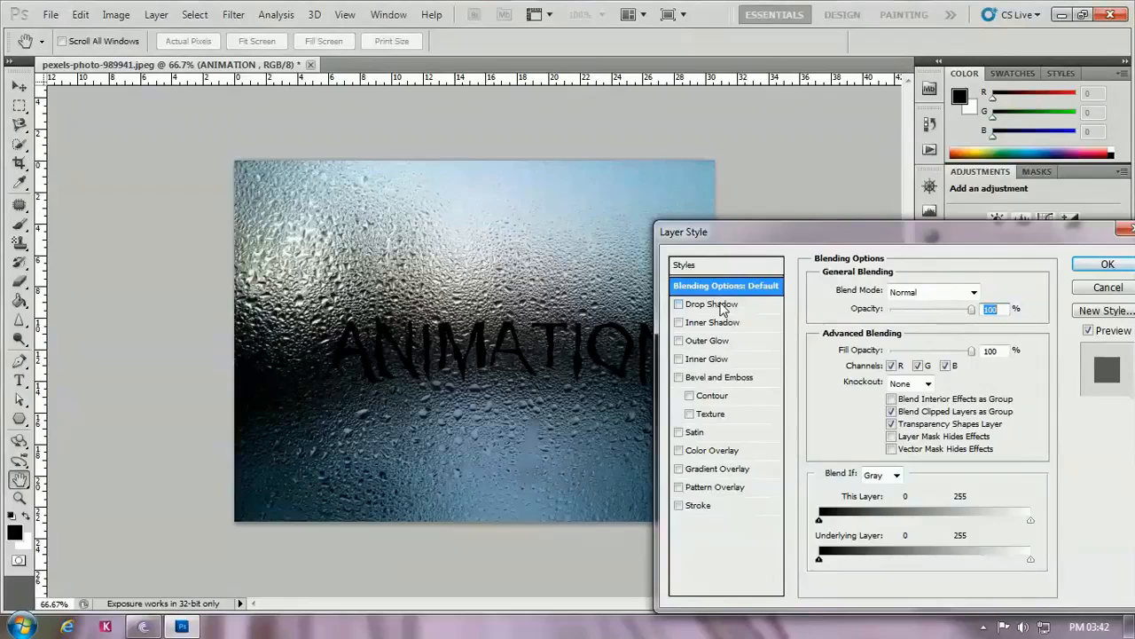
{"action": "left_click", "coordinate": [927, 293]}
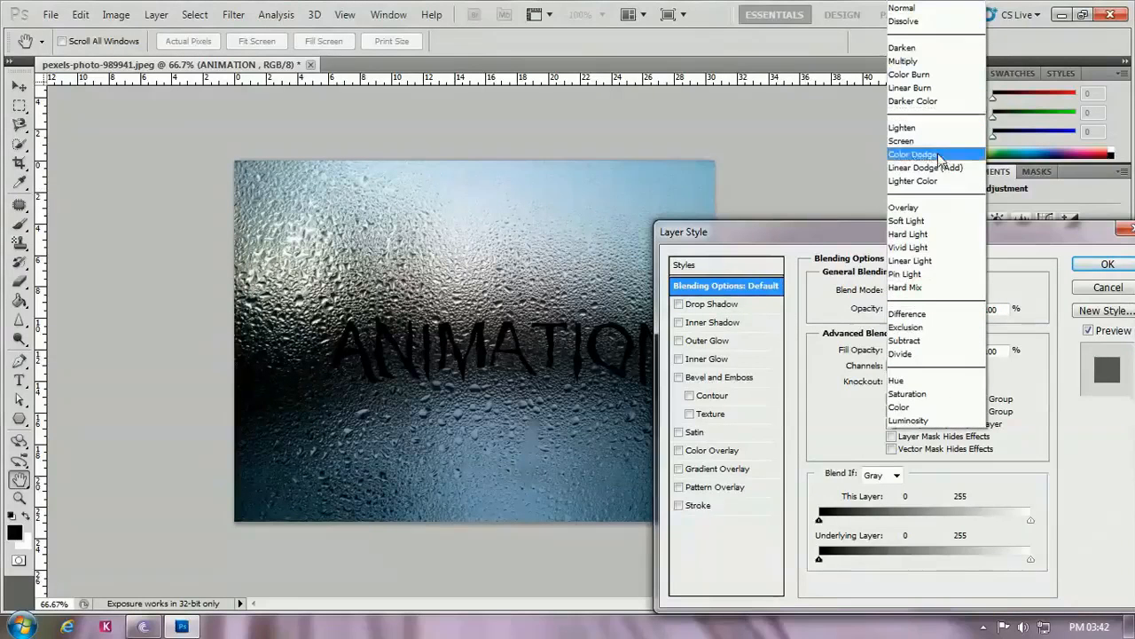
{"action": "left_click", "coordinate": [905, 208]}
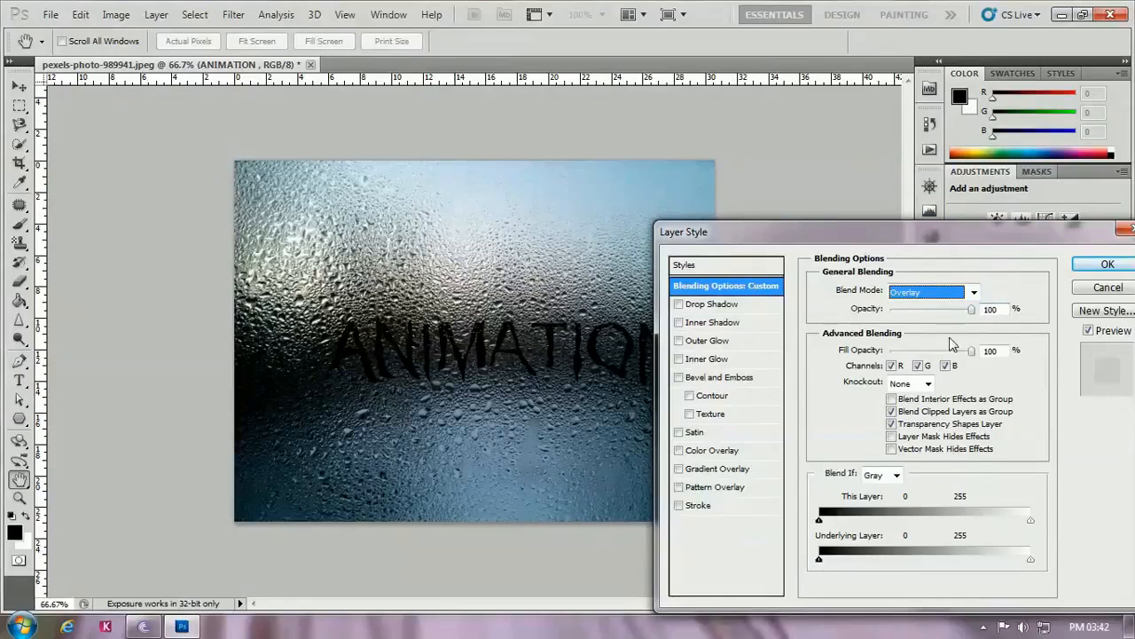
{"action": "left_click_drag", "start_coordinate": [935, 309], "coordinate": [927, 315]}
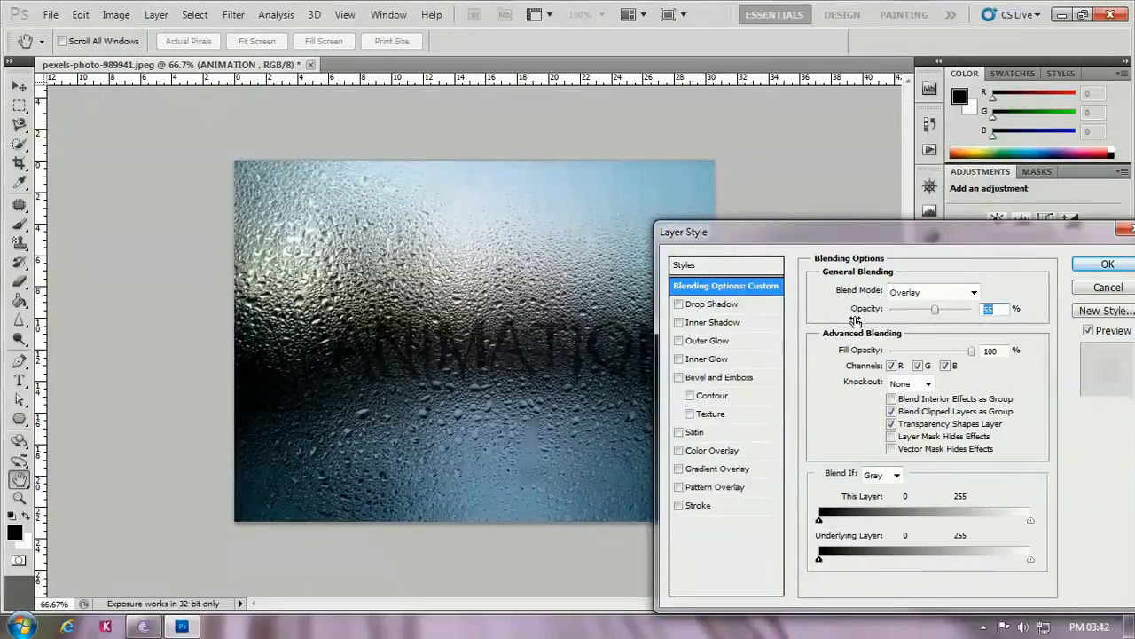
Step: Add a Bevel and Emboss effect to the lettering and enable its Contour option with anti-aliasing
{"action": "left_click", "coordinate": [735, 380]}
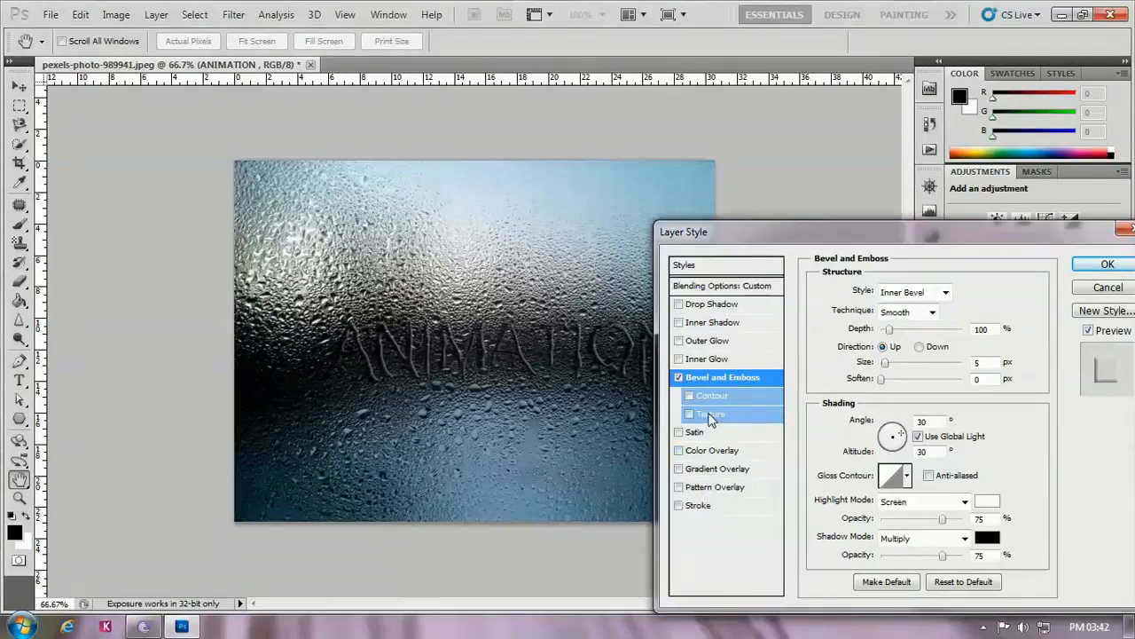
{"action": "left_click", "coordinate": [710, 398]}
{"action": "left_click", "coordinate": [710, 399]}
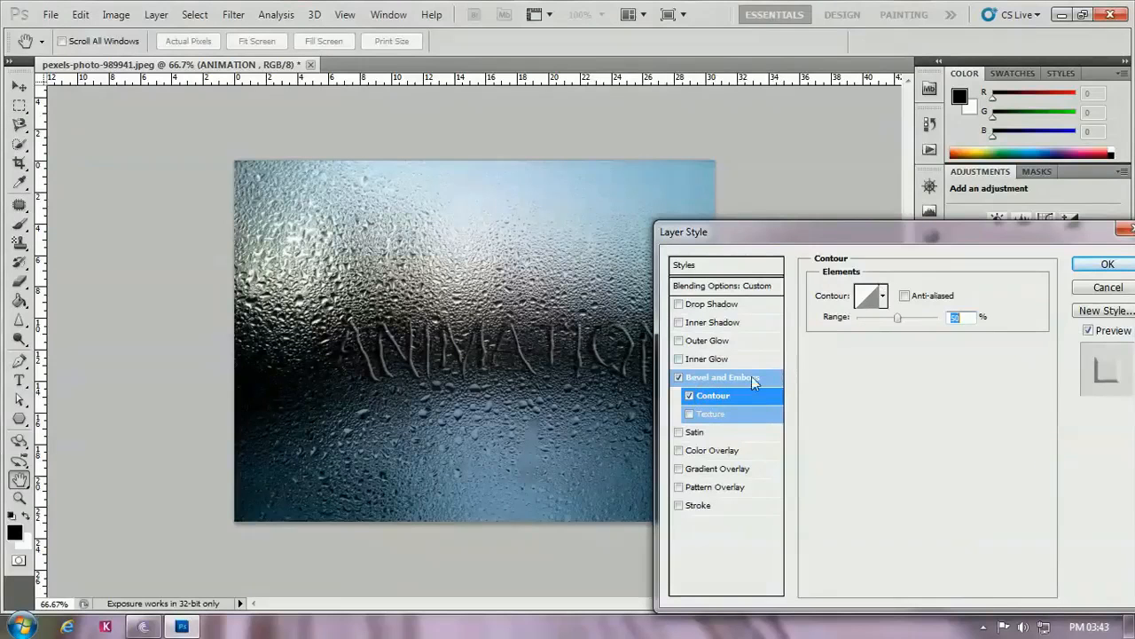
{"action": "left_click", "coordinate": [883, 298]}
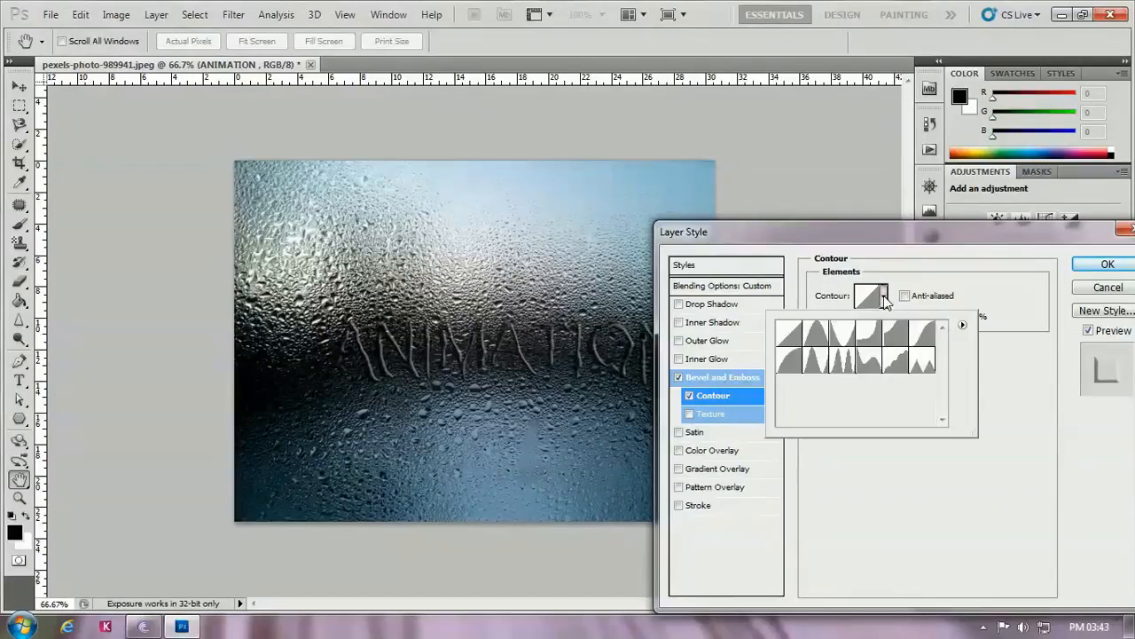
{"action": "left_click", "coordinate": [903, 297]}
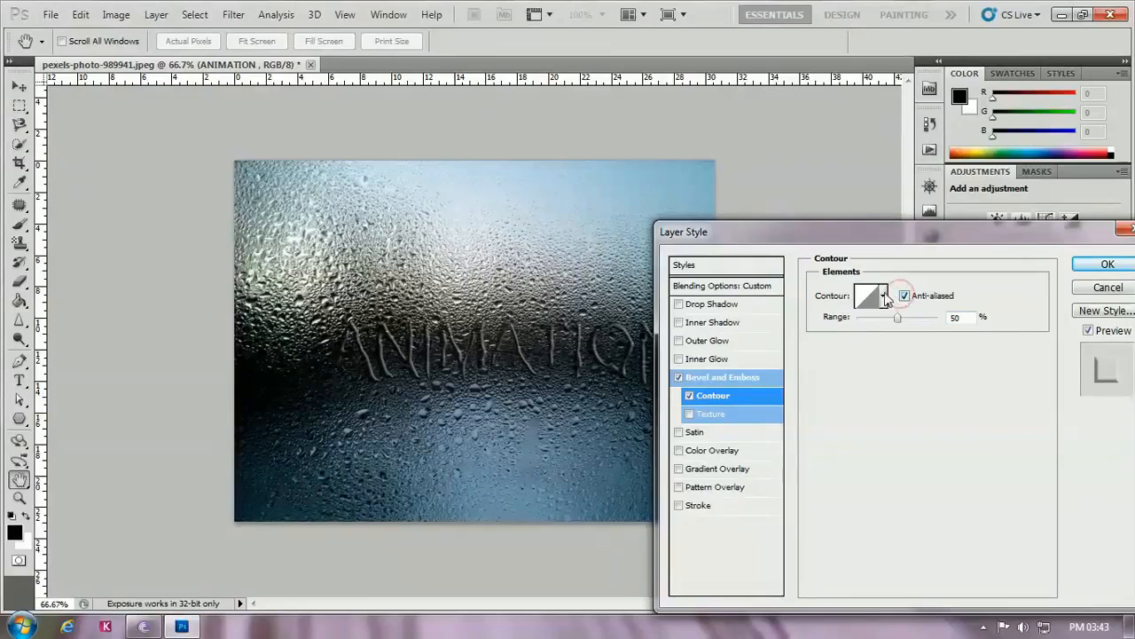
Step: Try other preset contours for the bevel, choose the straight diagonal one and apply the layer style
{"action": "left_click", "coordinate": [883, 296]}
{"action": "left_click", "coordinate": [841, 334]}
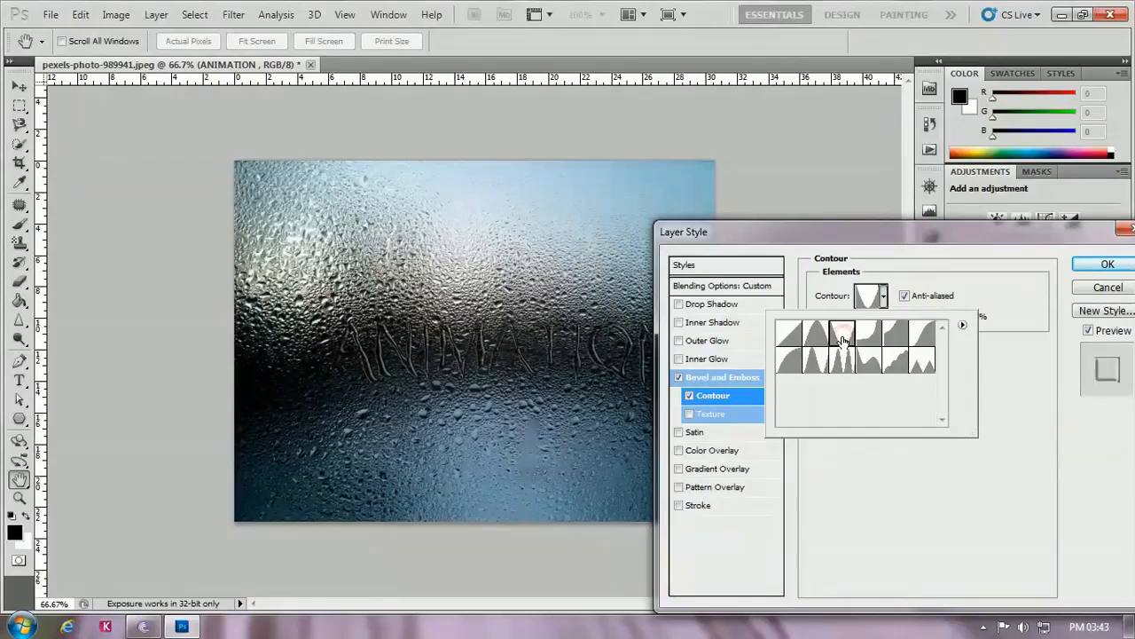
{"action": "left_click", "coordinate": [815, 334]}
{"action": "left_click", "coordinate": [795, 335]}
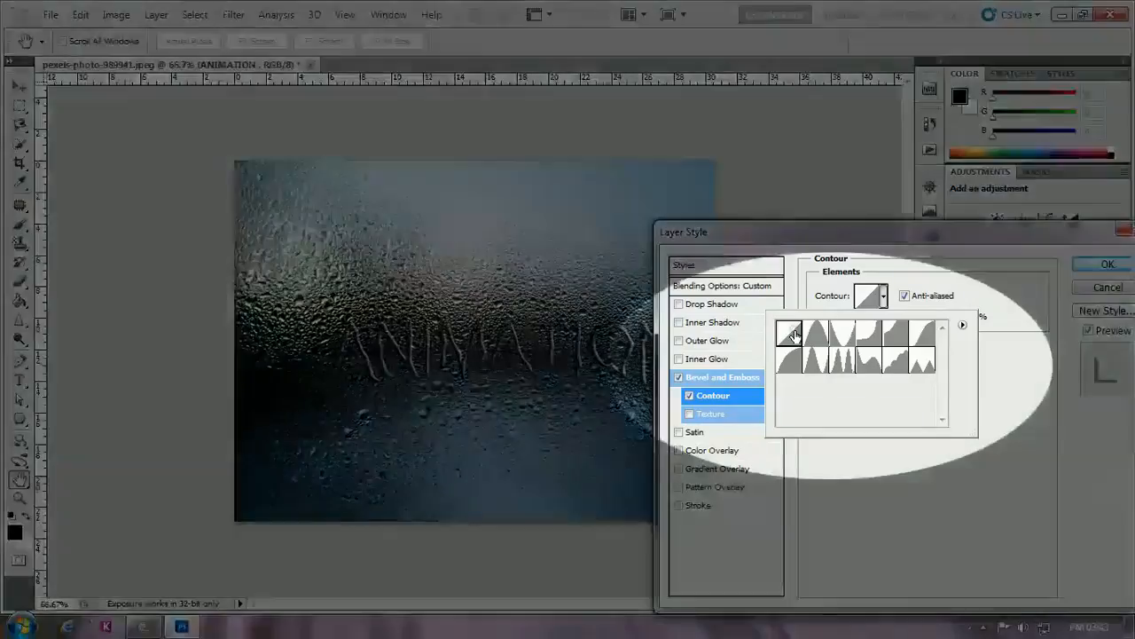
{"action": "left_click", "coordinate": [1095, 275]}
{"action": "left_click", "coordinate": [1105, 264]}
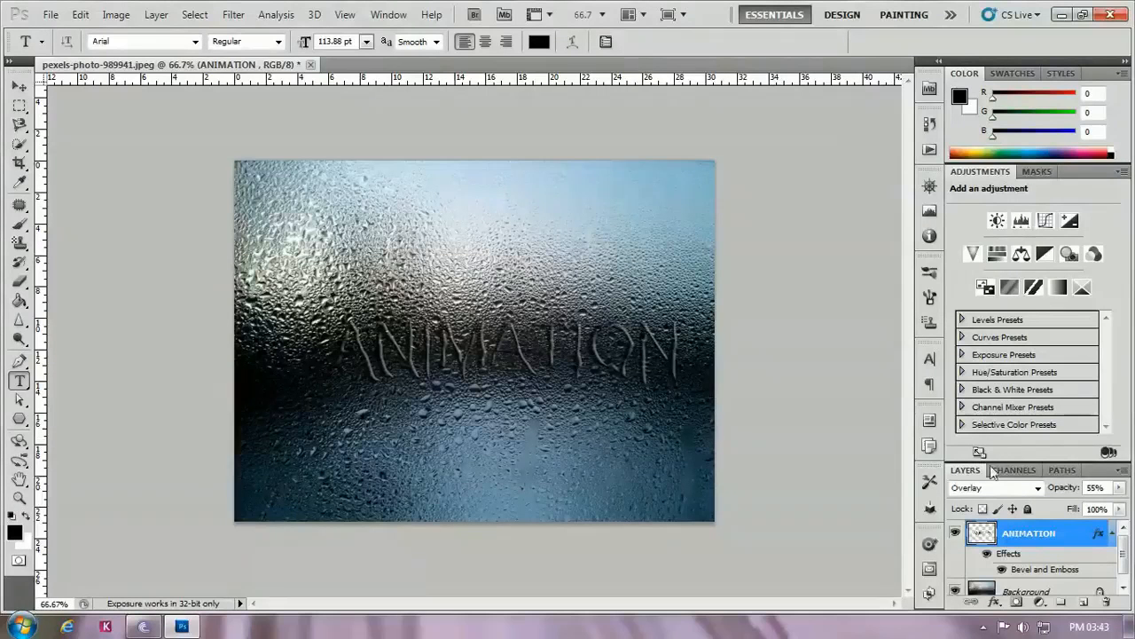
{"action": "left_click", "coordinate": [984, 626]}
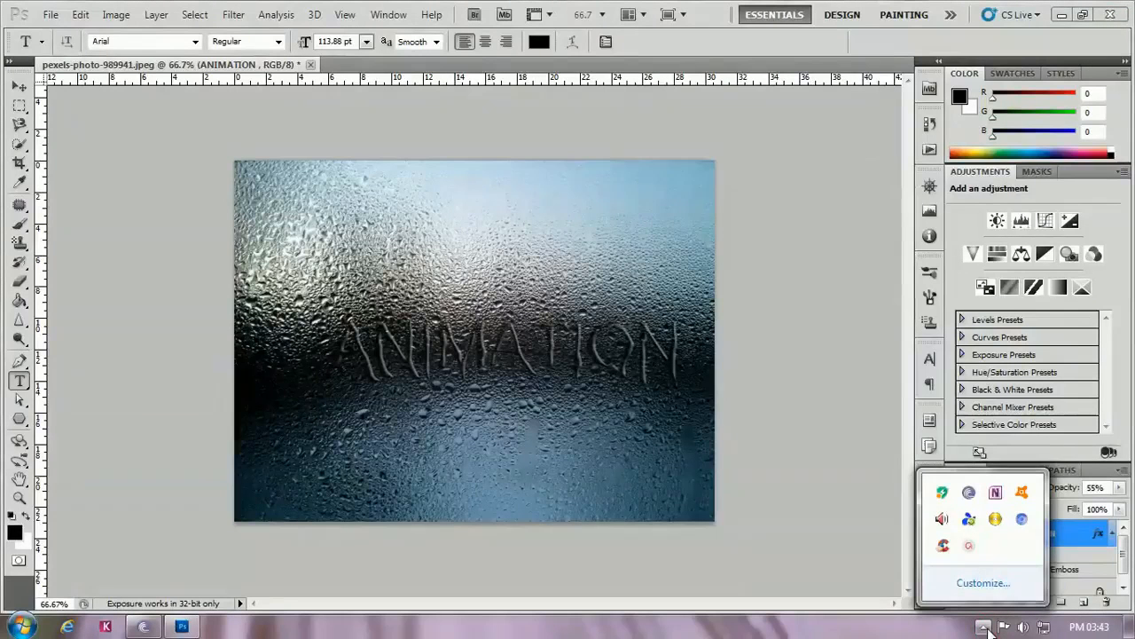
{"action": "left_click", "coordinate": [972, 547]}
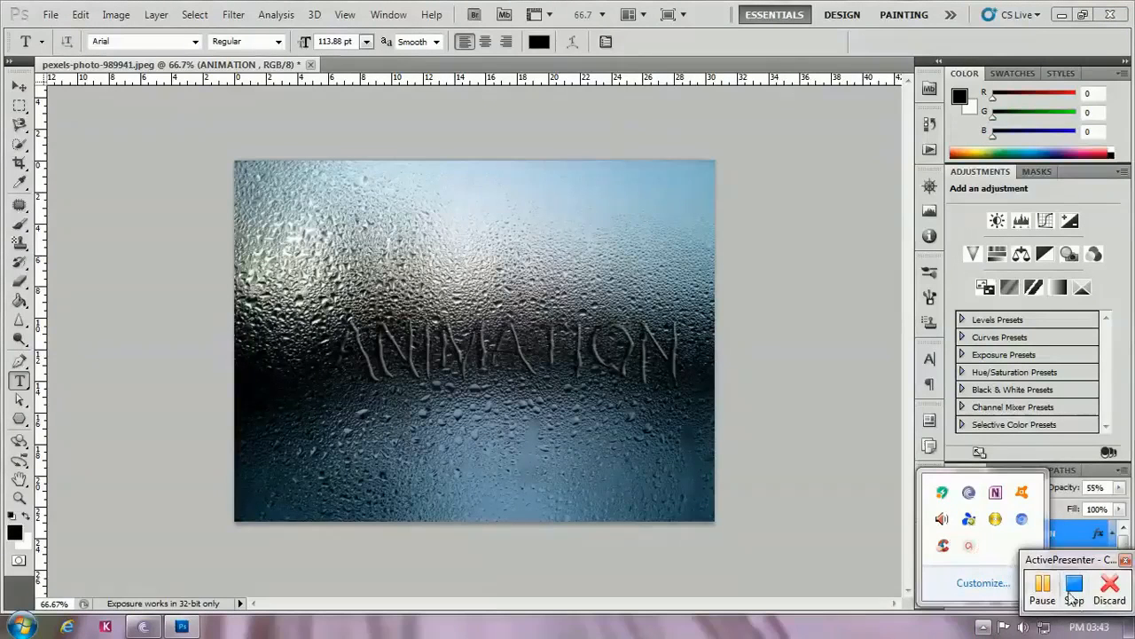